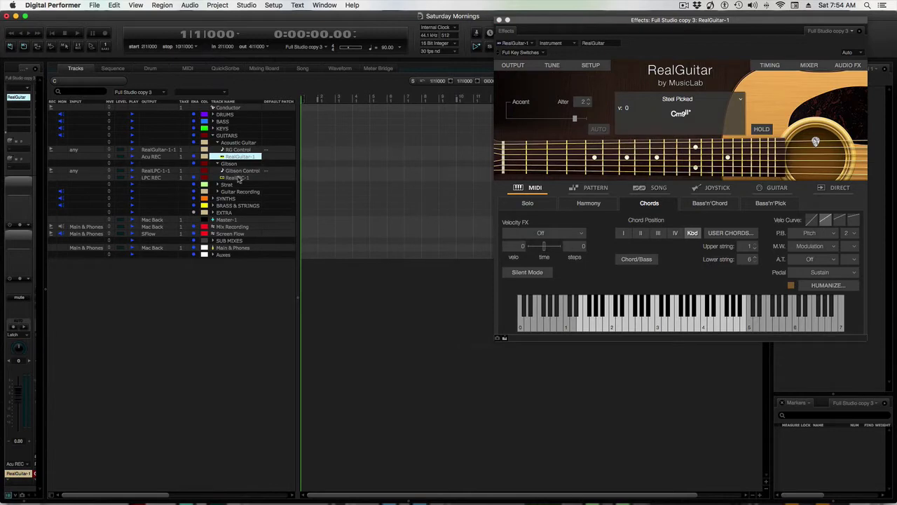
Step: Open the RealLPC-1 and RealStrat-1 instrument windows from the Gibson and Strat folders, moving RealLPC clear of the track list
{"action": "double_click", "coordinate": [238, 179]}
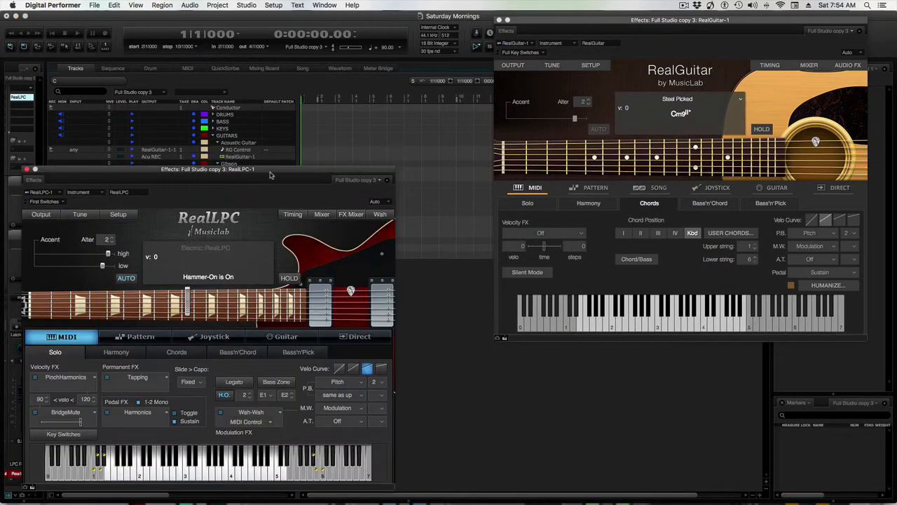
{"action": "left_click_drag", "start_coordinate": [259, 174], "coordinate": [663, 183]}
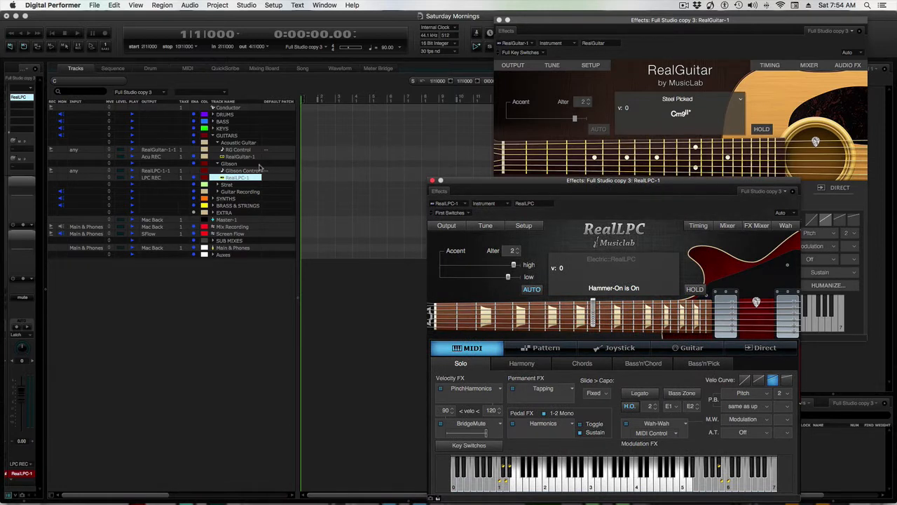
{"action": "left_click", "coordinate": [216, 185]}
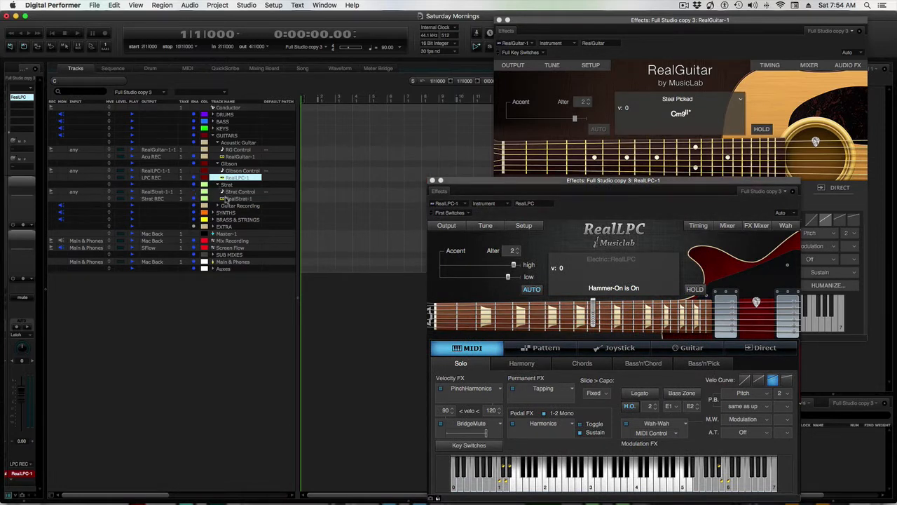
{"action": "double_click", "coordinate": [227, 200]}
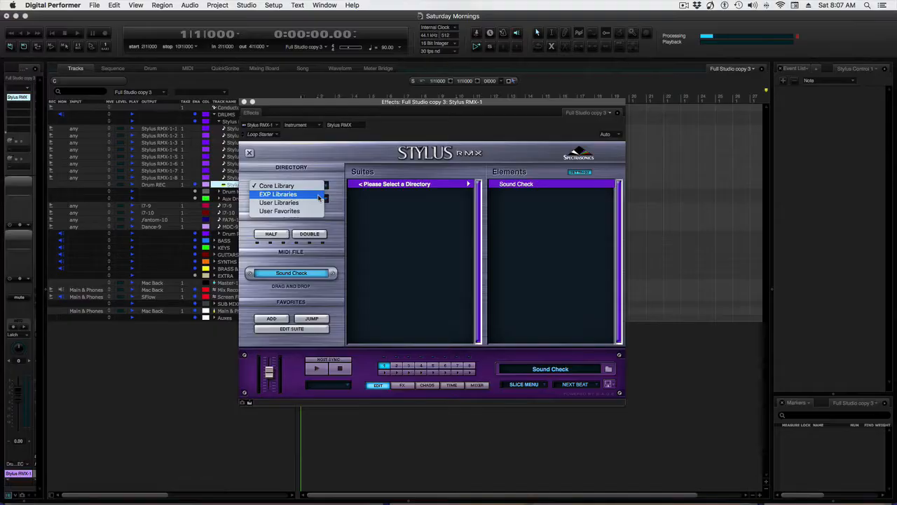
Step: Load 100-Lamaloo a from the 100-104 suite of the Metamorphosis EXP library in Stylus RMX and show the Edit page
{"action": "left_click", "coordinate": [317, 195]}
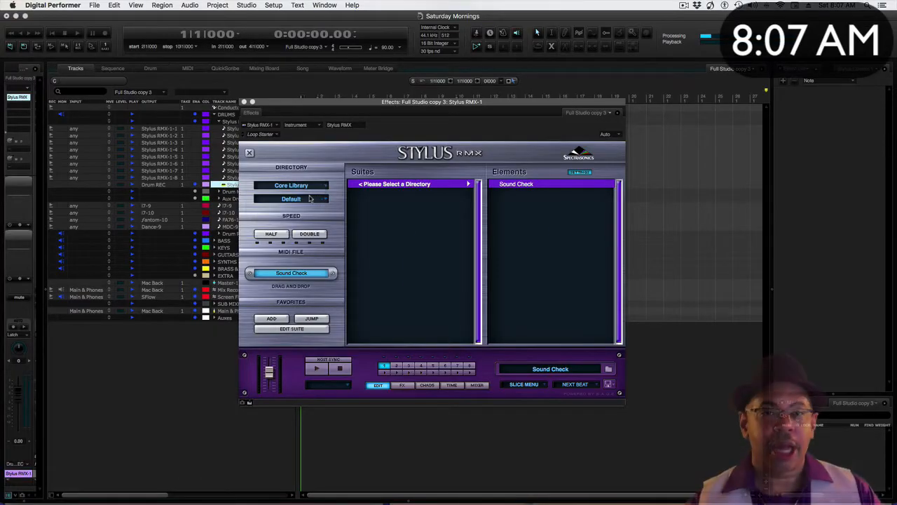
{"action": "left_click", "coordinate": [317, 196]}
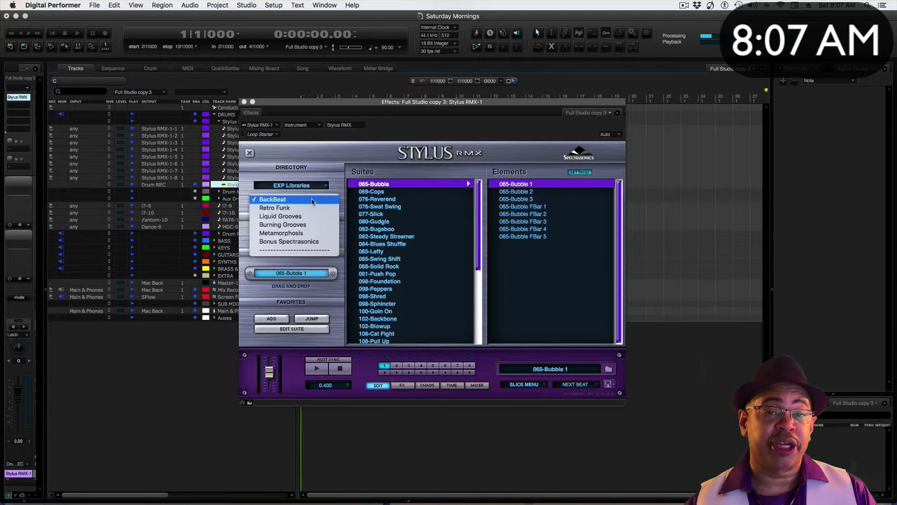
{"action": "left_click", "coordinate": [301, 233]}
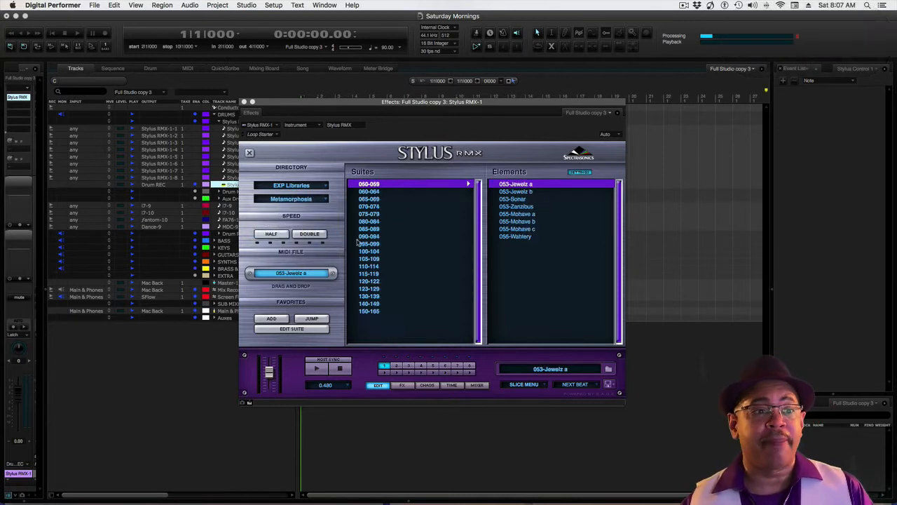
{"action": "left_click", "coordinate": [367, 251]}
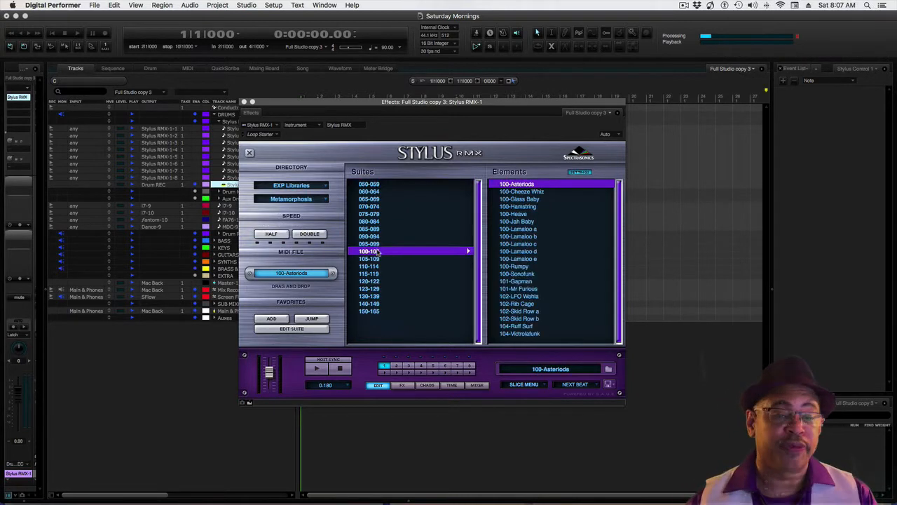
{"action": "left_click", "coordinate": [526, 230]}
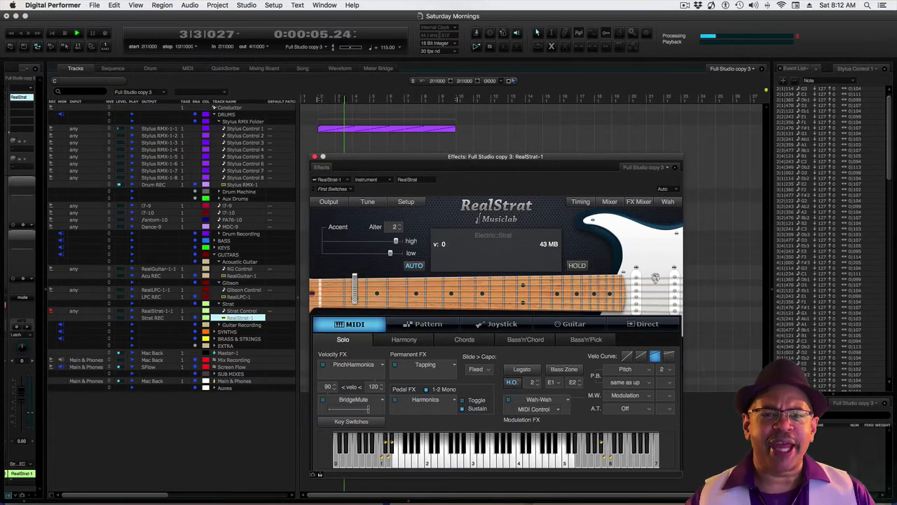
{"action": "left_click_drag", "start_coordinate": [397, 56], "coordinate": [226, 29]}
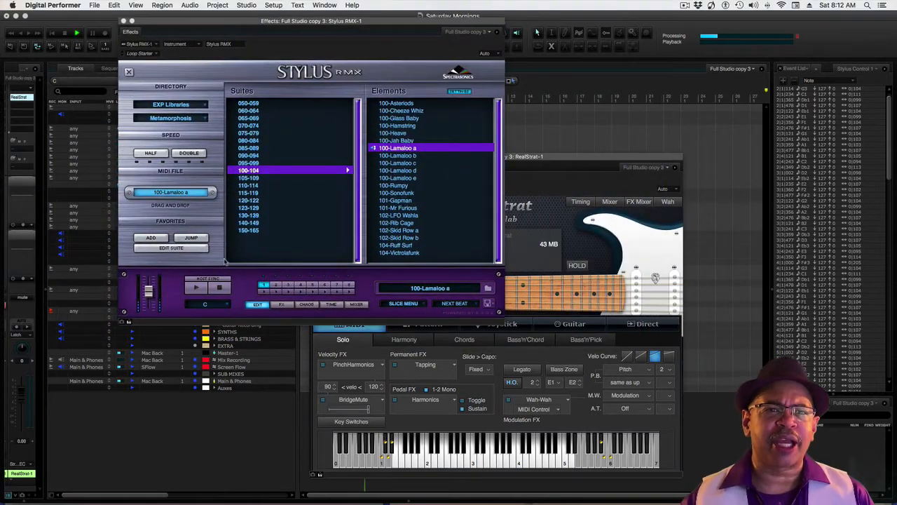
{"action": "left_click", "coordinate": [260, 306]}
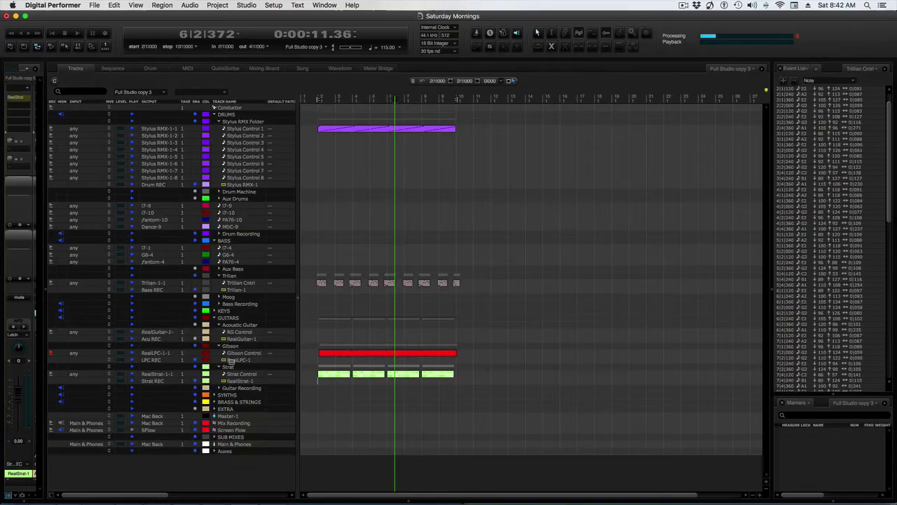
Step: Insert AmpliTube 4 in the second effect slot of the RealLPC-1 instrument track
{"action": "left_click", "coordinate": [237, 359]}
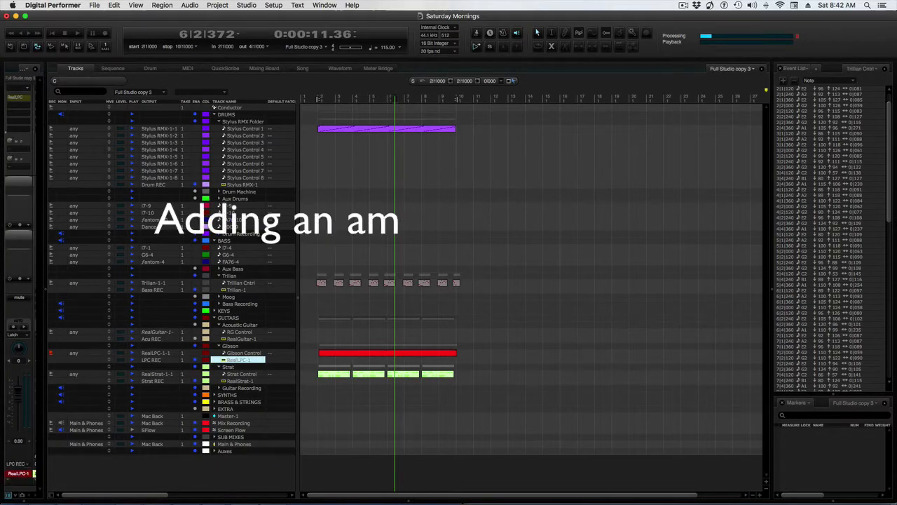
{"action": "left_click", "coordinate": [24, 104]}
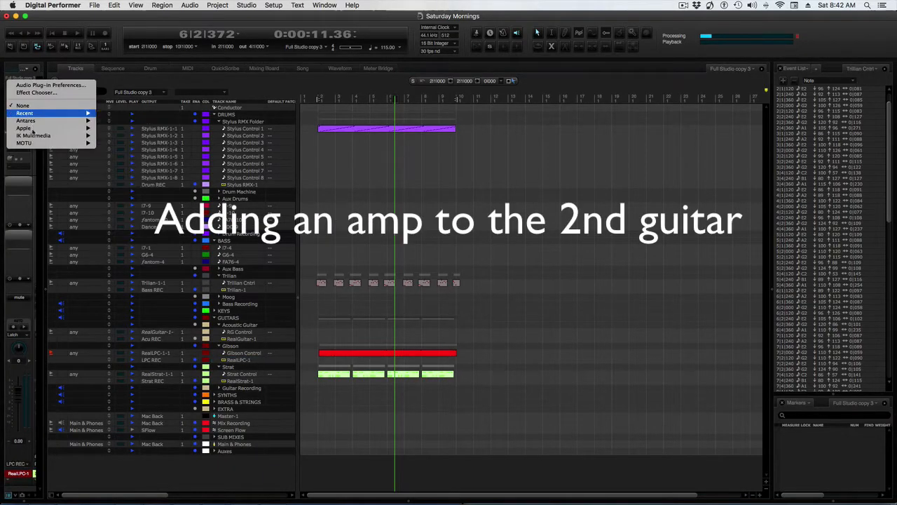
{"action": "mouse_move", "coordinate": [87, 137]}
{"action": "left_click", "coordinate": [132, 143]}
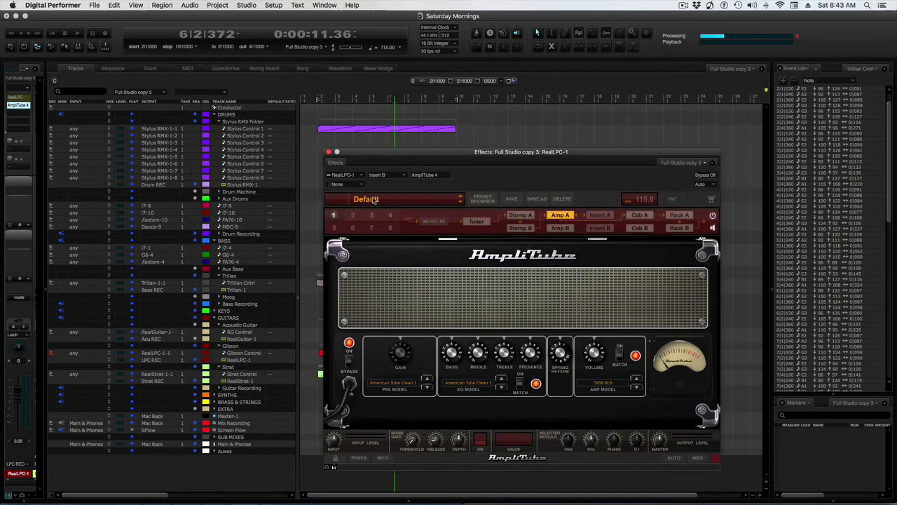
Step: Load the Jazzy Chorus preset from AmpliTube Free's clean complete rigs on the RealLPC-1 amp
{"action": "left_click", "coordinate": [376, 199]}
{"action": "mouse_move", "coordinate": [449, 227]}
{"action": "mouse_move", "coordinate": [490, 227]}
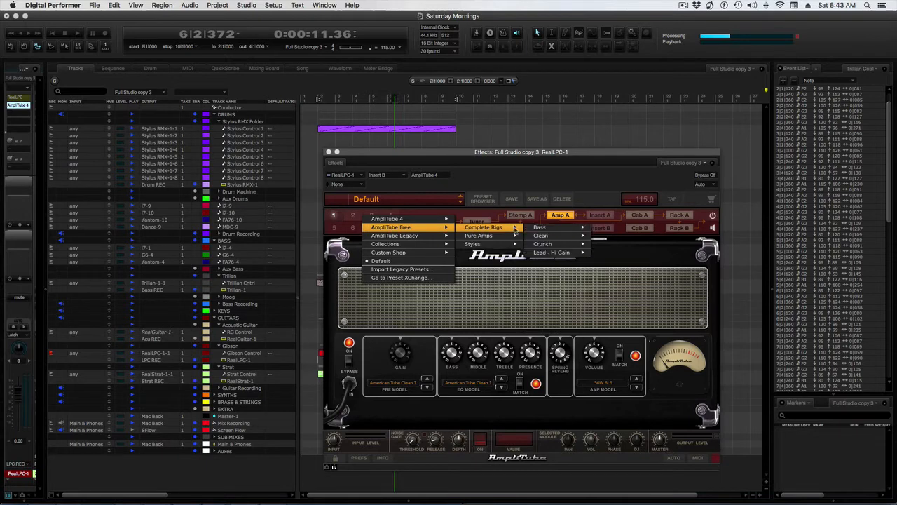
{"action": "mouse_move", "coordinate": [573, 237]}
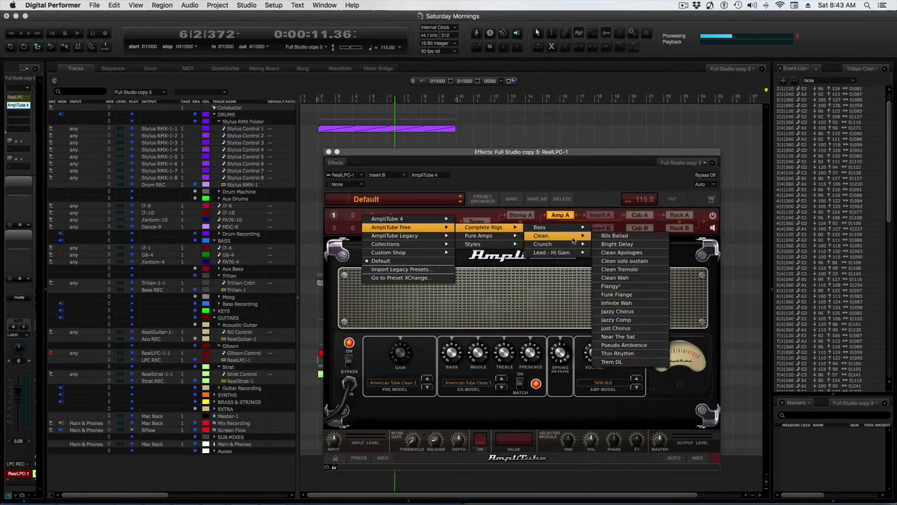
{"action": "left_click", "coordinate": [634, 312]}
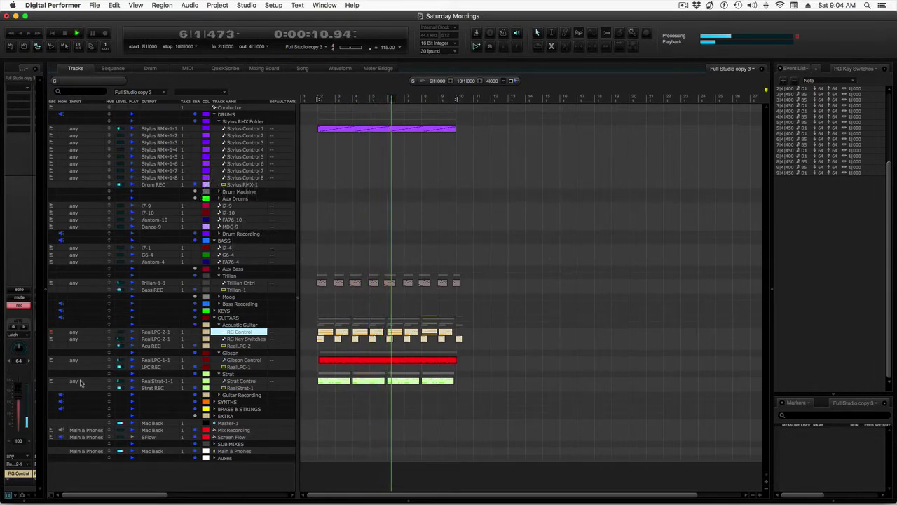
Step: Examine the channel strips of the RealLPC-2 and Strat Control tracks during playback
{"action": "left_click", "coordinate": [239, 347]}
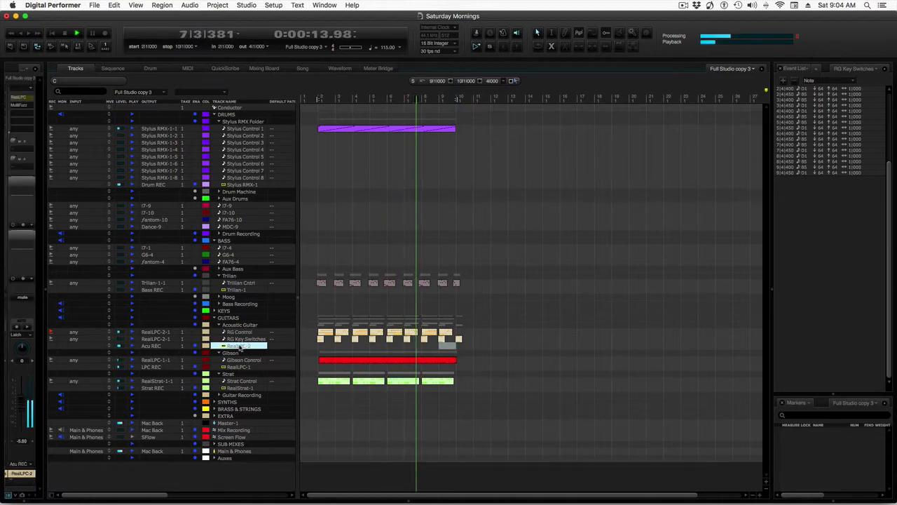
{"action": "left_click", "coordinate": [240, 381]}
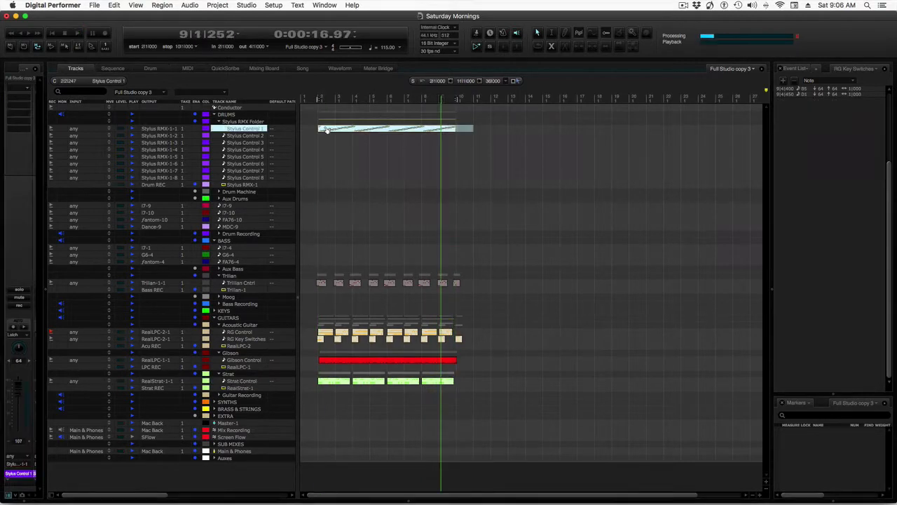
Step: Delete the Stylus Control 1 drum part and try to load a factory kit in Stylus RMX's Kit mode
{"action": "key", "text": "Delete"}
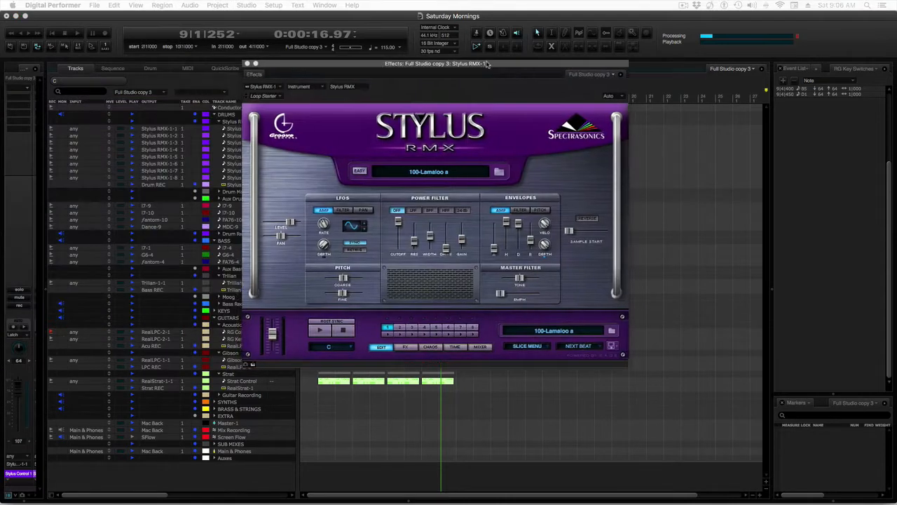
{"action": "left_click_drag", "start_coordinate": [487, 64], "coordinate": [482, 64]}
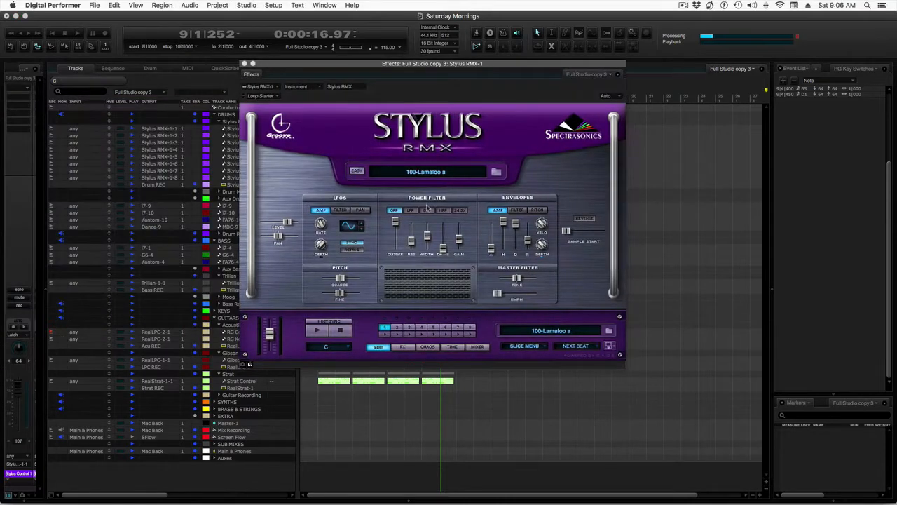
{"action": "left_click", "coordinate": [478, 347]}
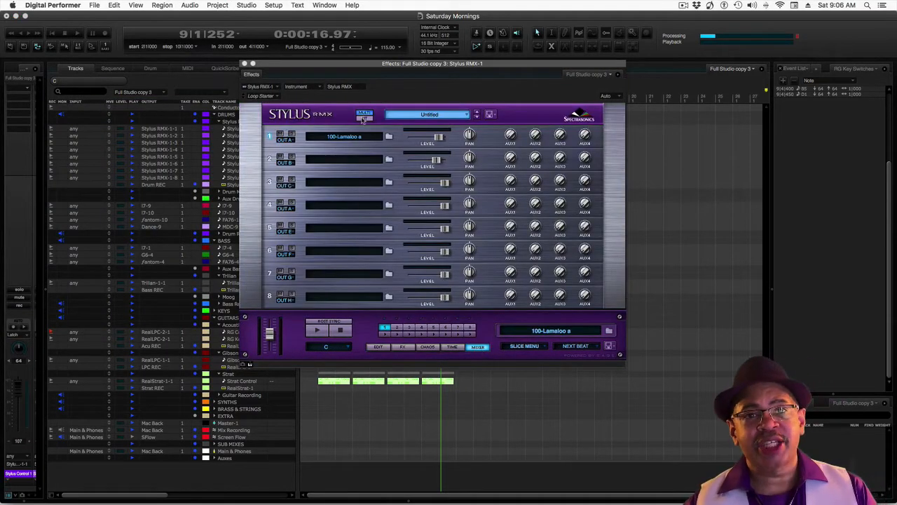
{"action": "left_click", "coordinate": [364, 115]}
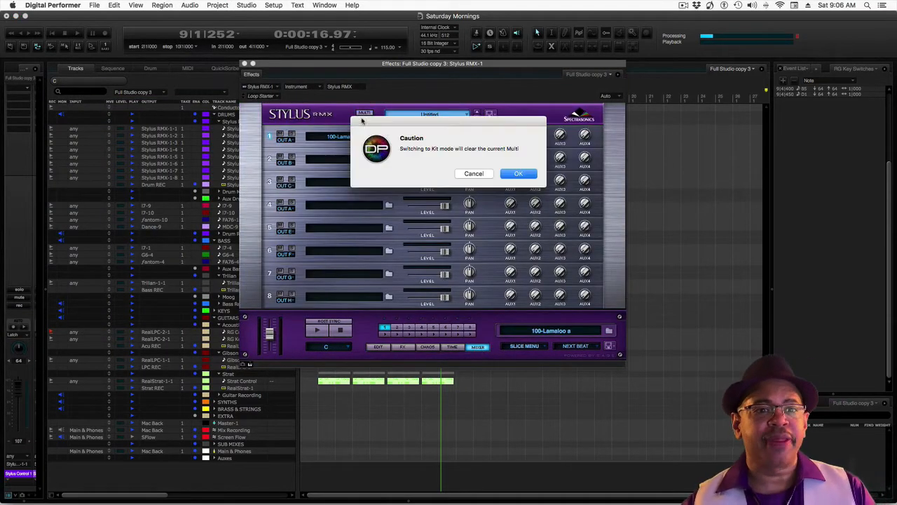
{"action": "left_click", "coordinate": [520, 174]}
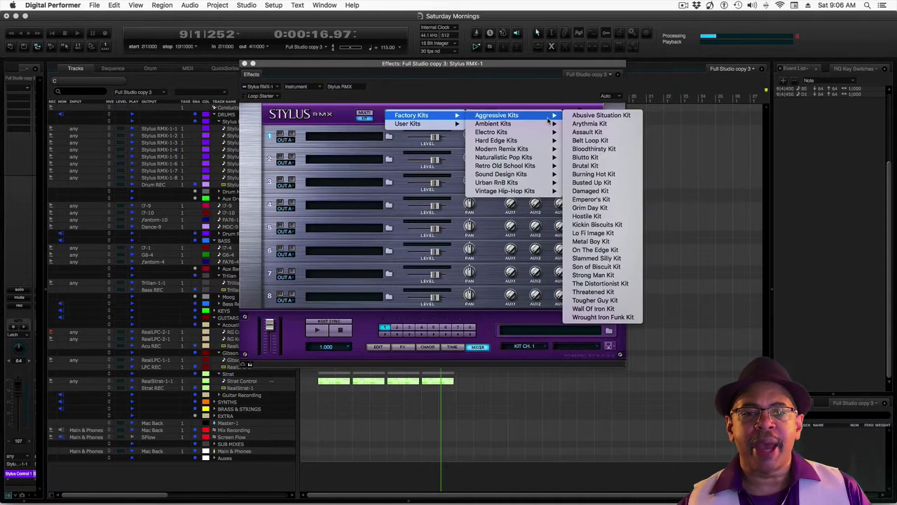
{"action": "left_click", "coordinate": [597, 120]}
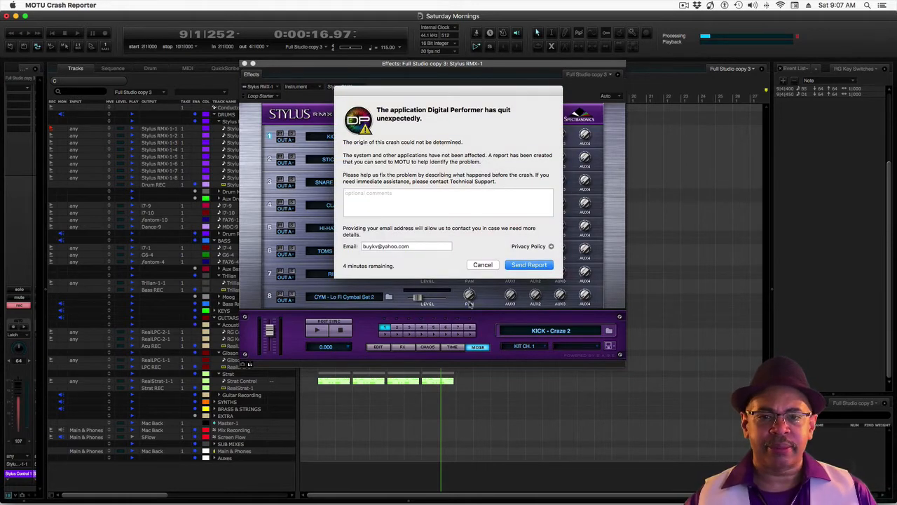
Step: Dismiss the crash report and reopen the Saturday Mornings project from its more recent autosave
{"action": "left_click", "coordinate": [492, 268]}
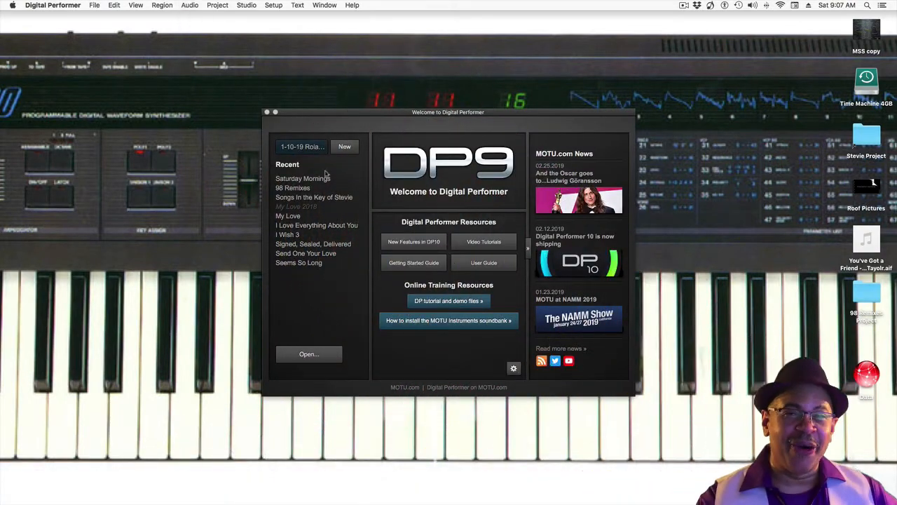
{"action": "left_click", "coordinate": [324, 182]}
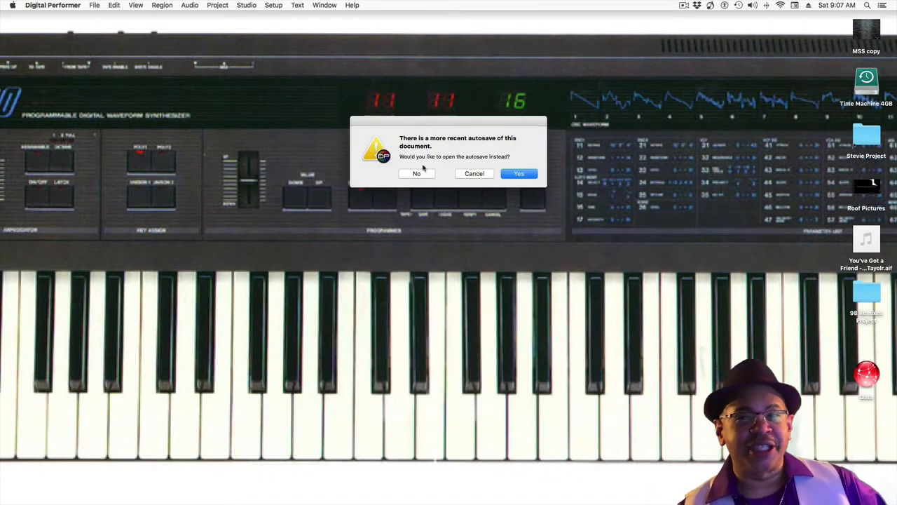
{"action": "left_click", "coordinate": [519, 174]}
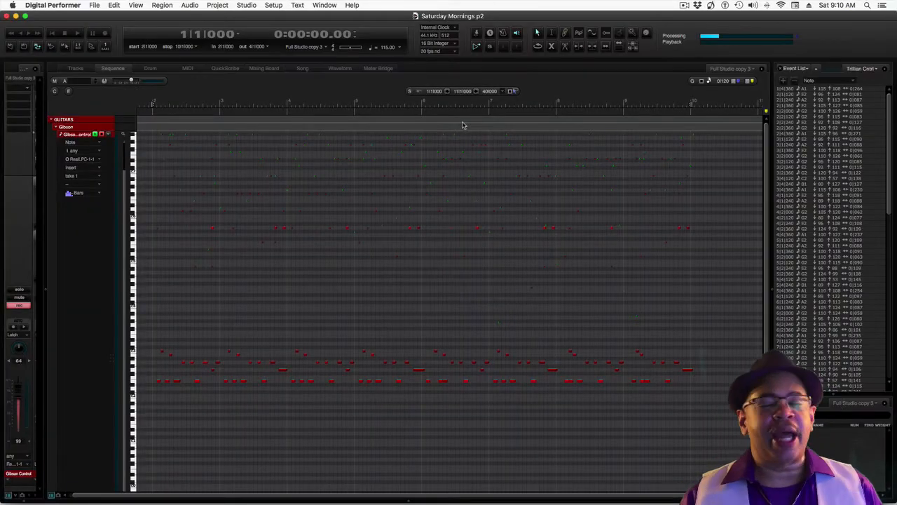
Step: Play back the start of the project with the Gibson Control part shown in the sequence editor, and stop
{"action": "key", "text": "space"}
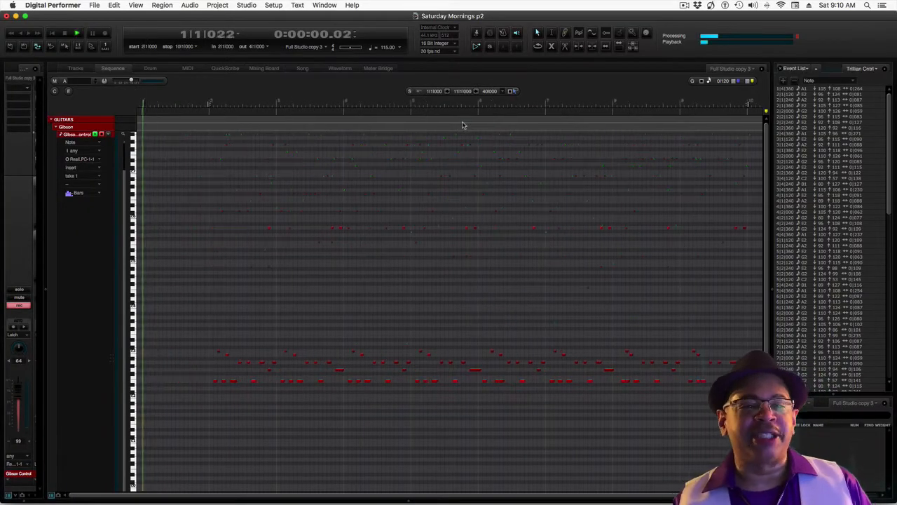
{"action": "key", "text": "space"}
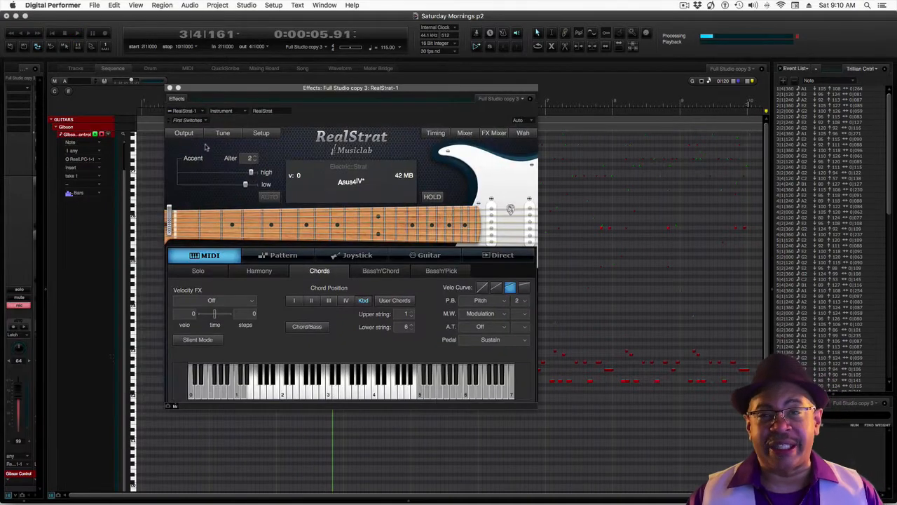
Step: Load the First Switches preset in the RealStrat-1 instrument
{"action": "left_click", "coordinate": [190, 120]}
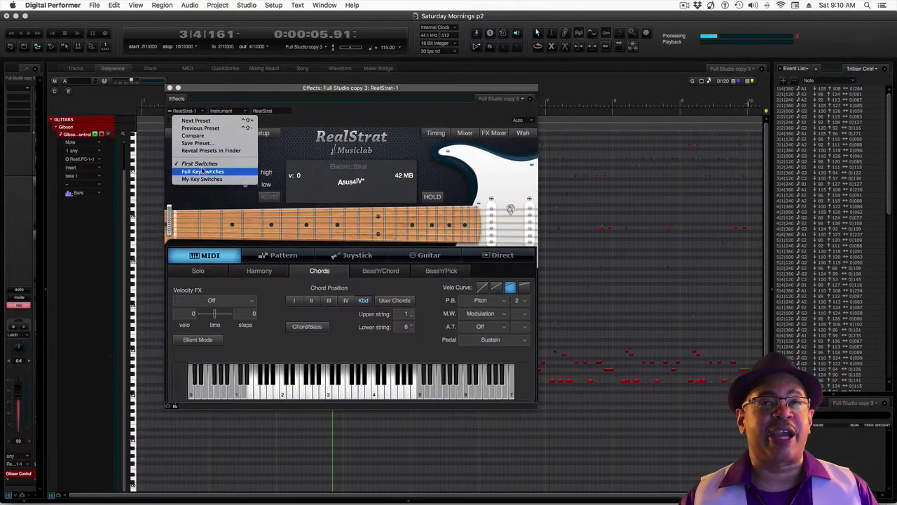
{"action": "left_click", "coordinate": [200, 163]}
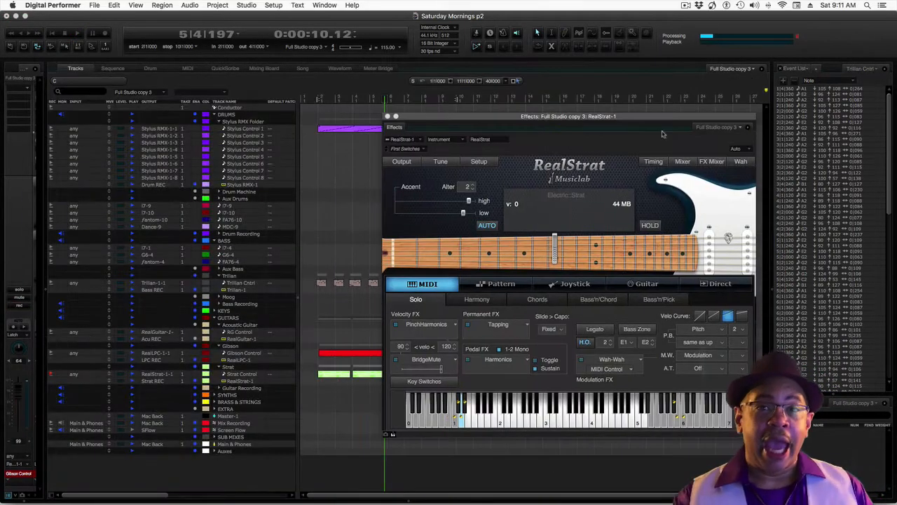
Step: Insert AmpliTube 4 in the second effect slot of the RealStrat-1 instrument track
{"action": "left_click", "coordinate": [253, 381]}
{"action": "left_click", "coordinate": [23, 107]}
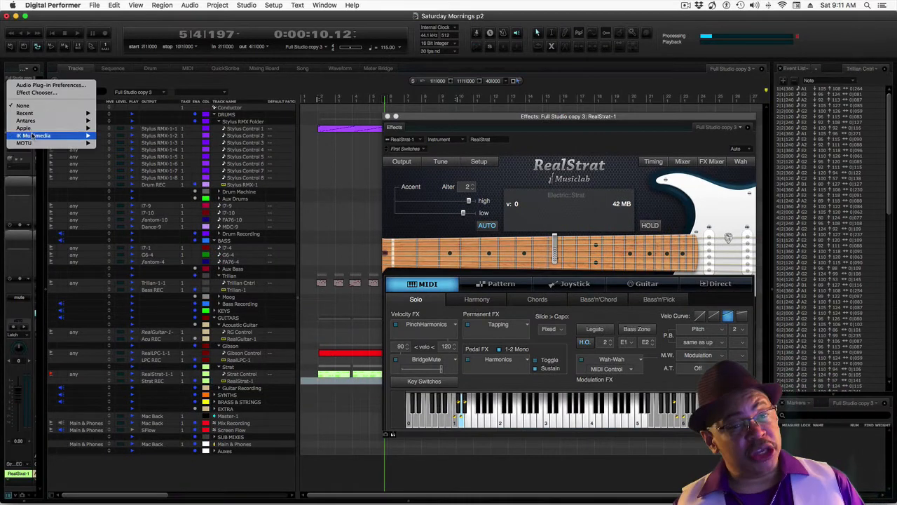
{"action": "mouse_move", "coordinate": [44, 136]}
{"action": "left_click", "coordinate": [138, 143]}
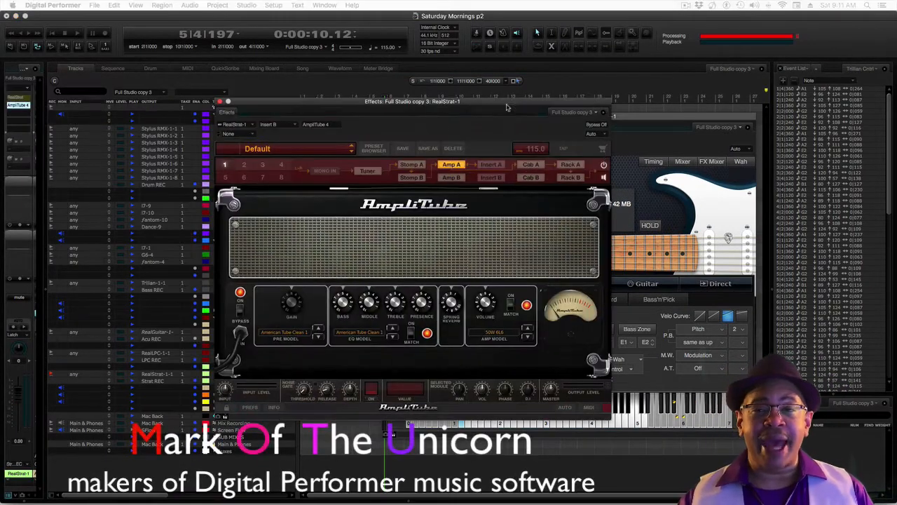
Step: Load the Jazzy Chorus preset from AmpliTube Free's clean complete rigs on the RealStrat-1 amp
{"action": "left_click", "coordinate": [258, 148]}
{"action": "mouse_move", "coordinate": [301, 176]}
{"action": "mouse_move", "coordinate": [404, 181]}
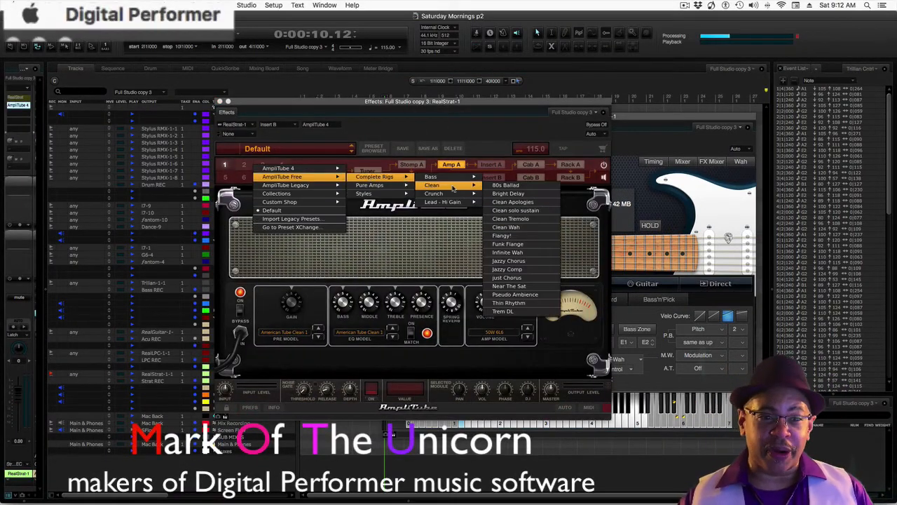
{"action": "mouse_move", "coordinate": [469, 193]}
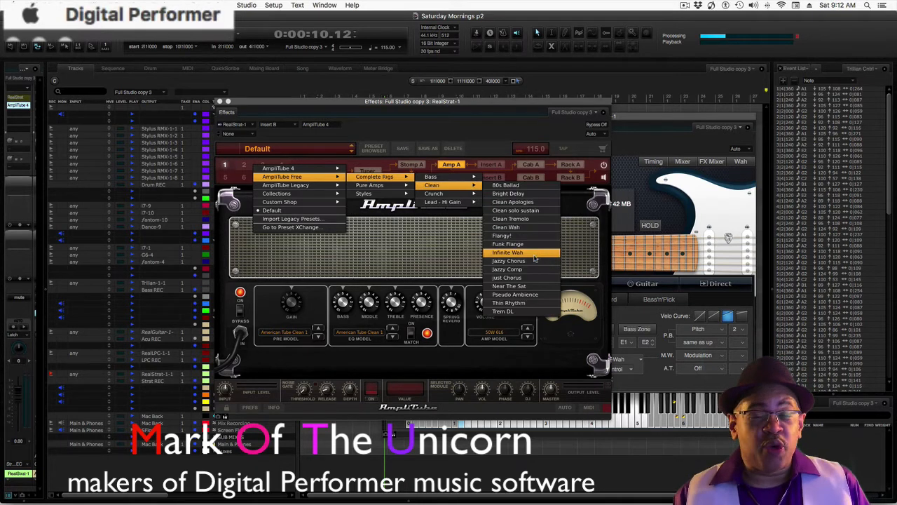
{"action": "left_click", "coordinate": [522, 253]}
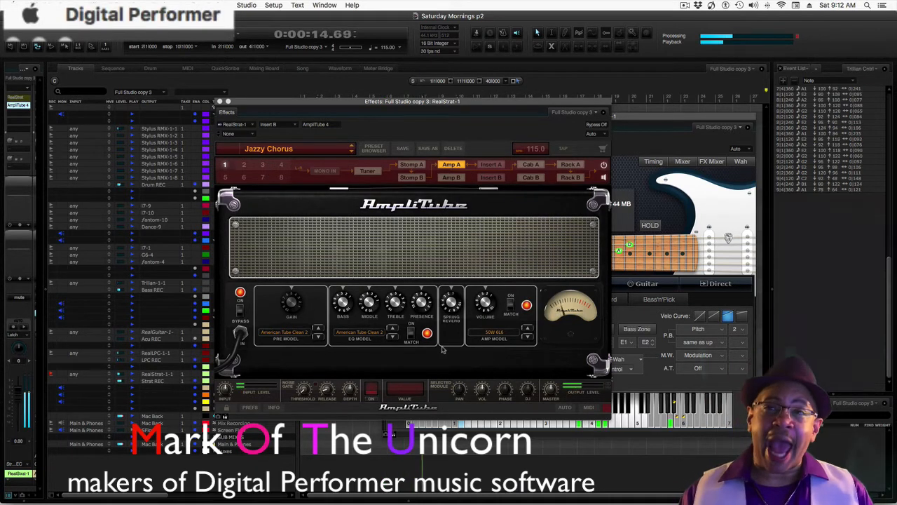
Step: Move the AmpliTube window aside to compare it with RealStrat, and close the RealStrat-1 effect windows
{"action": "left_click_drag", "start_coordinate": [485, 103], "coordinate": [305, 94]}
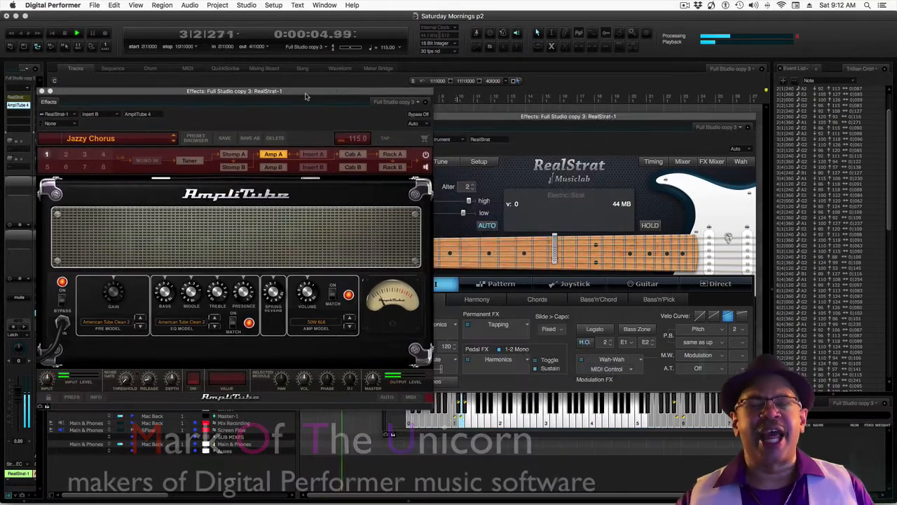
{"action": "left_click", "coordinate": [248, 124]}
{"action": "left_click", "coordinate": [42, 91]}
Step: Add AmpliTube 4 to the RealLPC-1 track as its second insert
{"action": "left_click", "coordinate": [239, 360]}
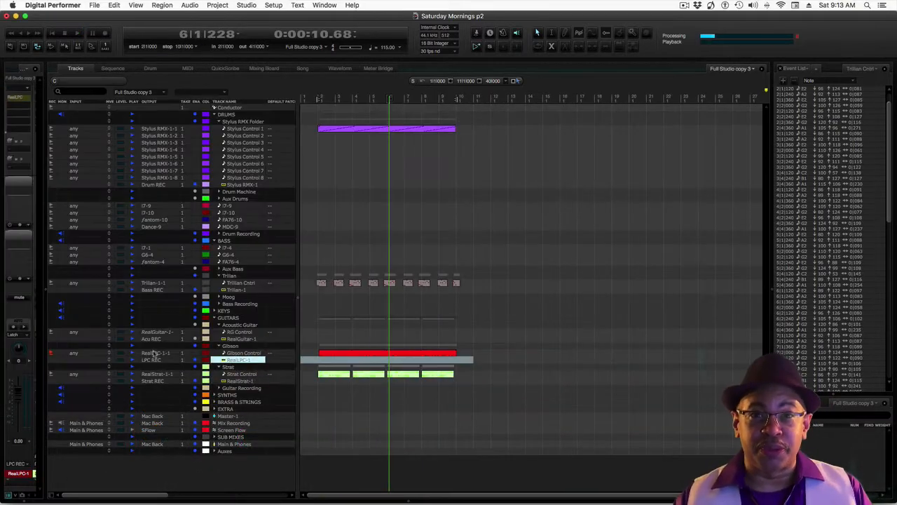
{"action": "left_click", "coordinate": [21, 104]}
{"action": "mouse_move", "coordinate": [43, 136]}
{"action": "left_click", "coordinate": [141, 143]}
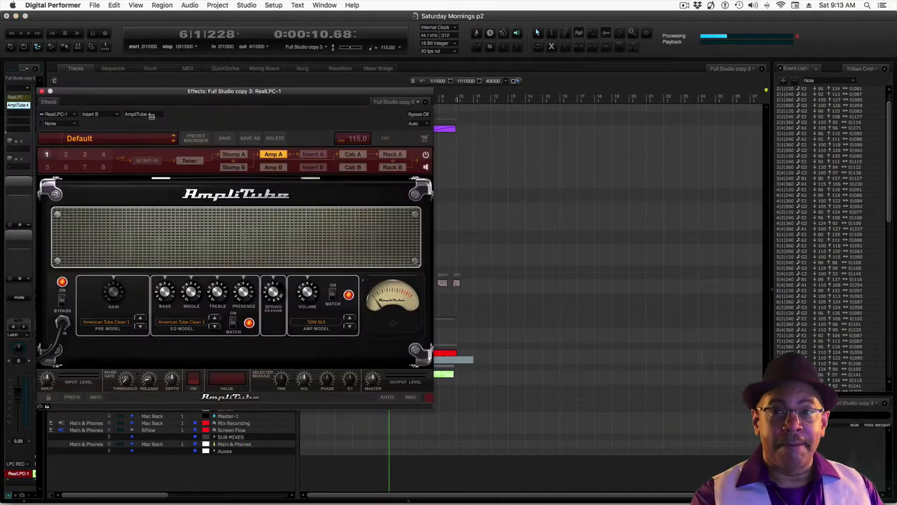
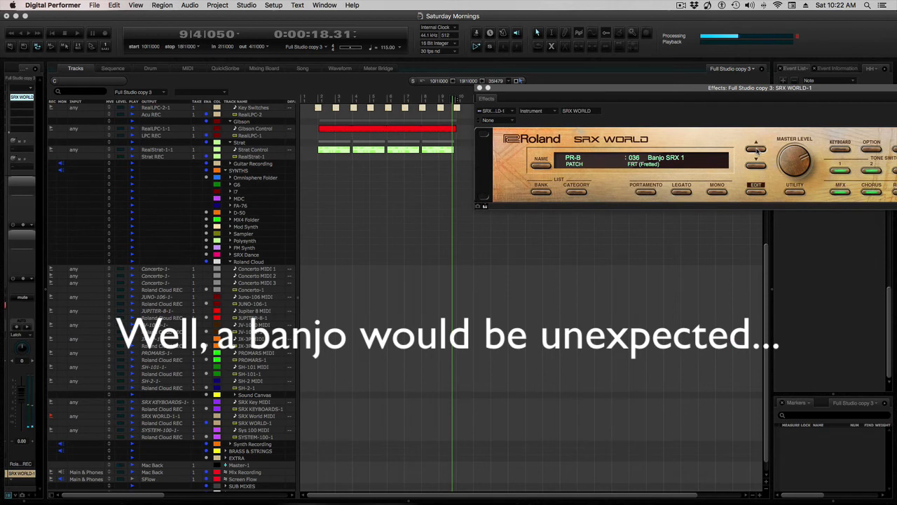
Step: Switch SRX WORLD to the Banjo SRX 2 patch
{"action": "left_click", "coordinate": [756, 149]}
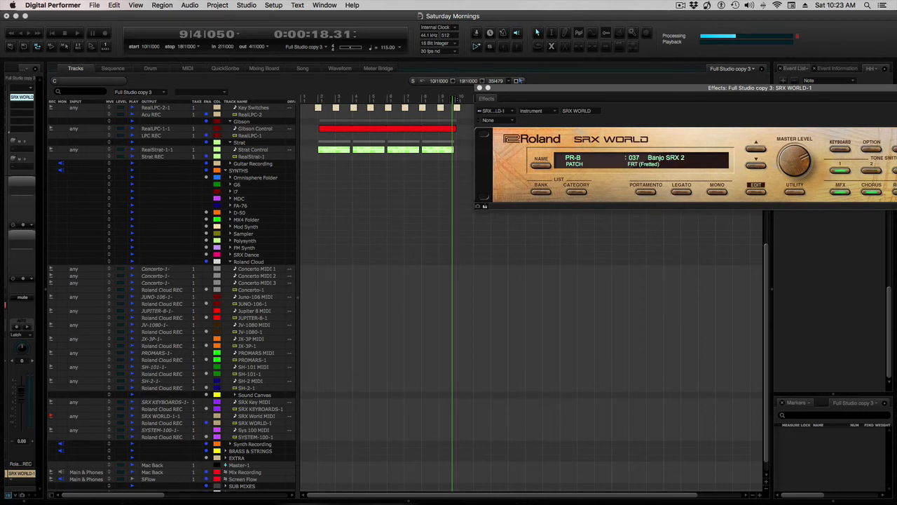
Step: Try a MOTU ACE 30 amp with a preset in Insert C of the SRX WORLD-1 track, and remove the amp
{"action": "left_click", "coordinate": [22, 114]}
{"action": "mouse_move", "coordinate": [28, 130]}
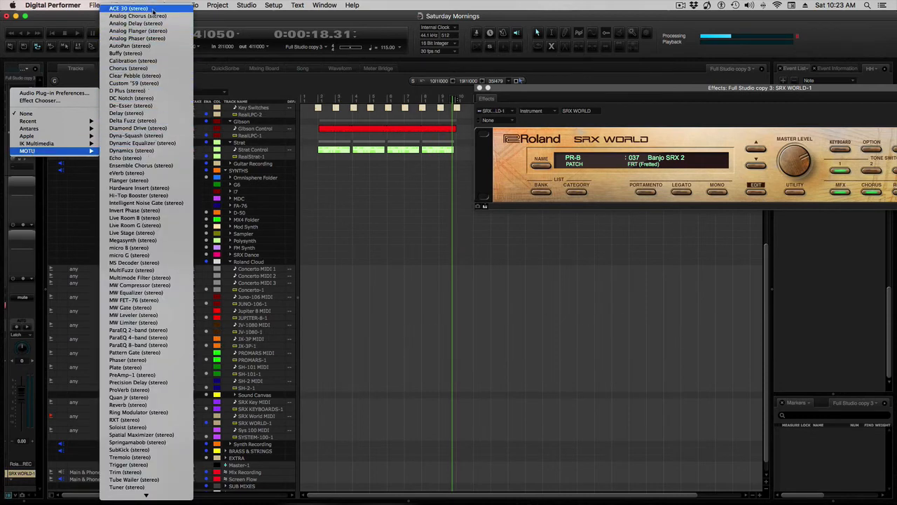
{"action": "left_click", "coordinate": [152, 8]}
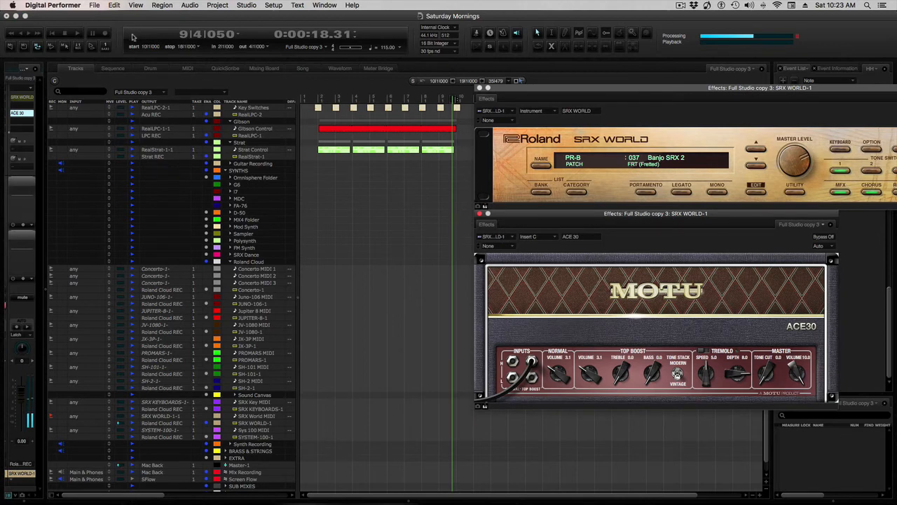
{"action": "left_click", "coordinate": [491, 247]}
{"action": "left_click", "coordinate": [681, 288]}
{"action": "left_click", "coordinate": [570, 237]}
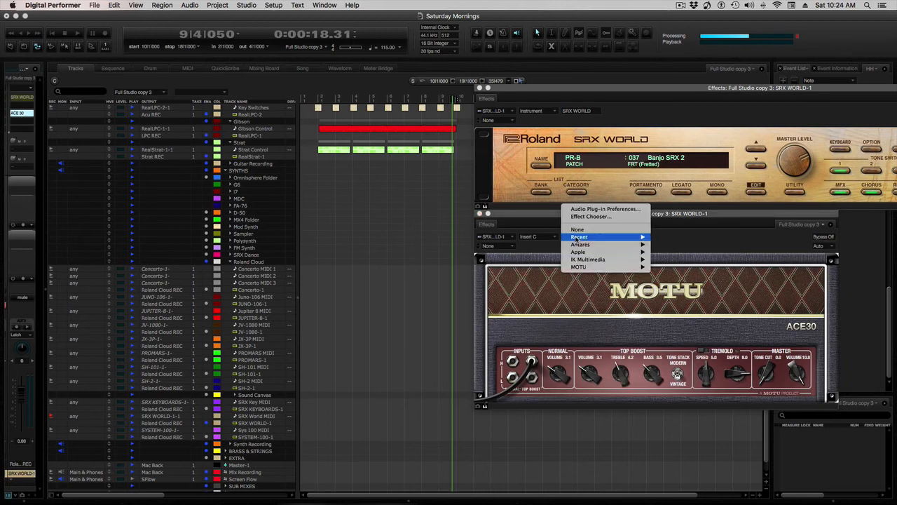
{"action": "key", "text": "Return"}
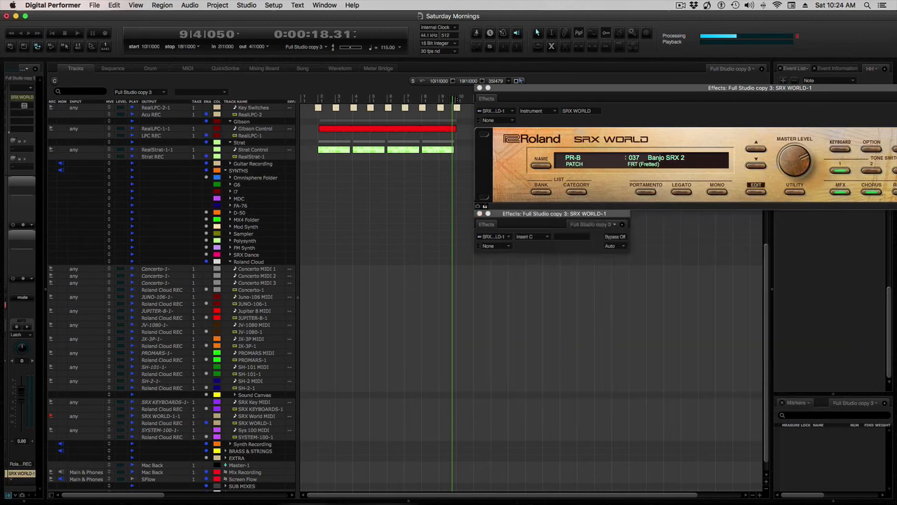
Step: Insert AmpliTube 4 in SRX WORLD-1's second effect slot and load the Extracomp 800 preset from AmpliTube Free's crunch complete rigs
{"action": "left_click", "coordinate": [21, 79]}
{"action": "mouse_move", "coordinate": [37, 138]}
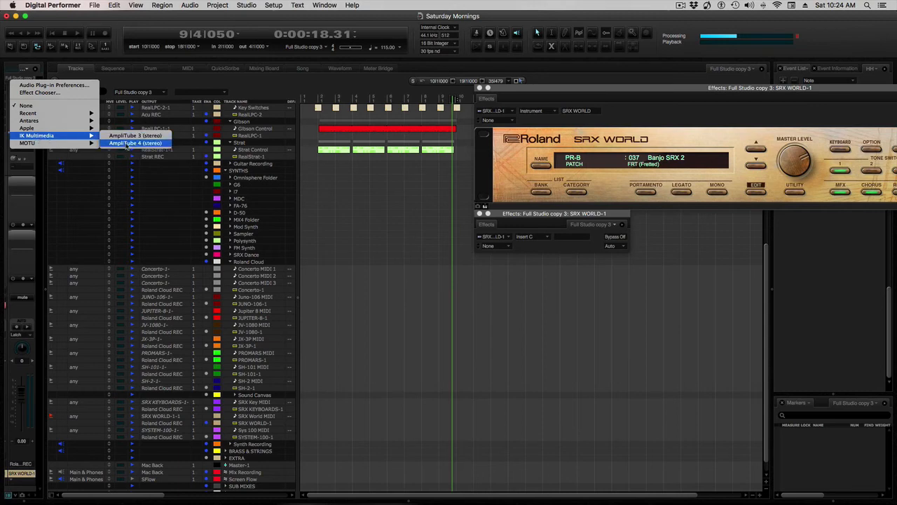
{"action": "left_click", "coordinate": [126, 143]}
{"action": "left_click", "coordinate": [181, 145]}
{"action": "mouse_move", "coordinate": [359, 190]}
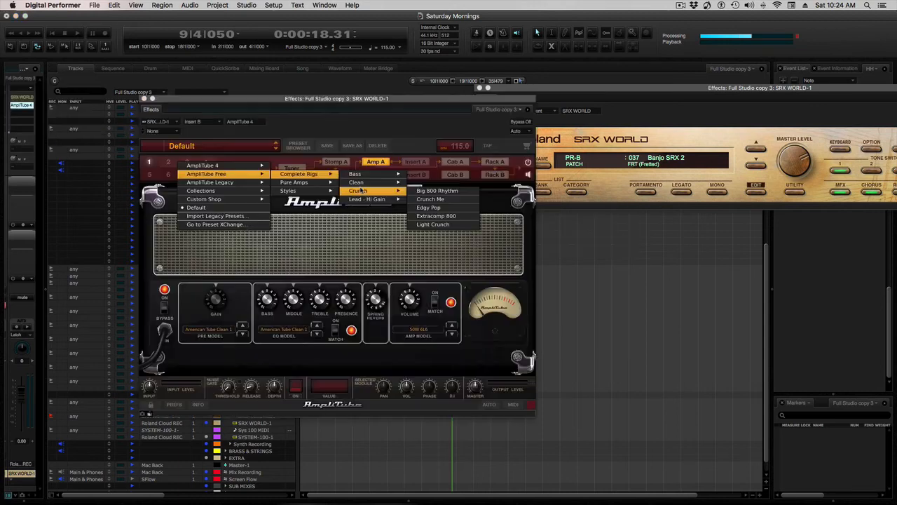
{"action": "left_click", "coordinate": [429, 217]}
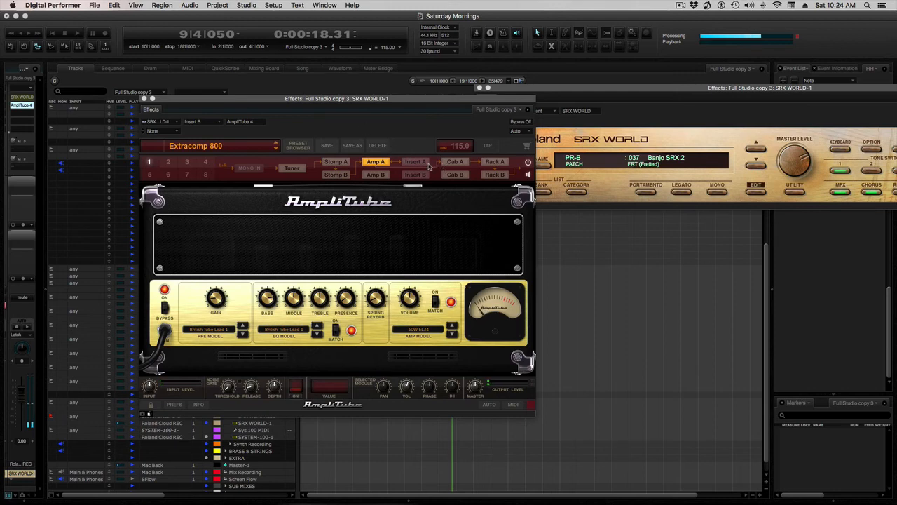
Step: Add a Diode Overdrive pedal to the empty first slot of the Stomp A chain, ahead of the Compressor
{"action": "left_click", "coordinate": [338, 163]}
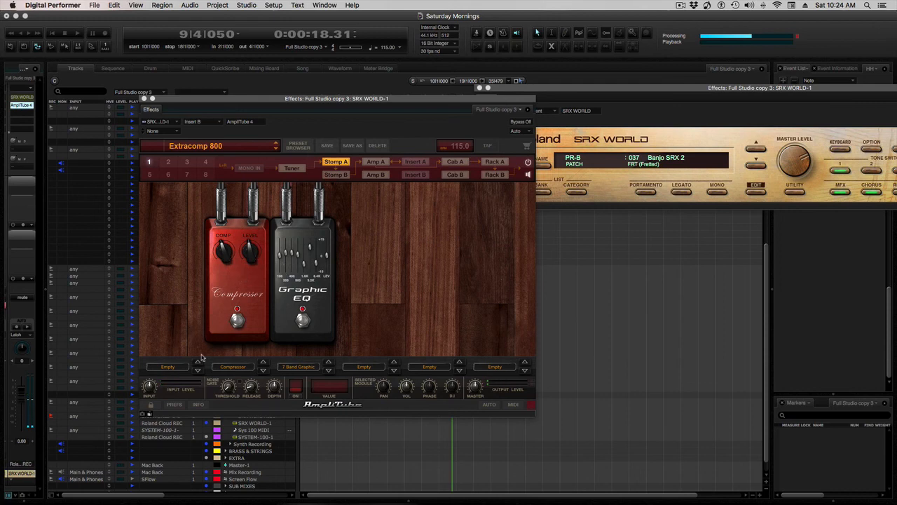
{"action": "left_click", "coordinate": [171, 367]}
{"action": "mouse_move", "coordinate": [178, 314]}
{"action": "mouse_move", "coordinate": [246, 321]}
{"action": "left_click", "coordinate": [311, 330]}
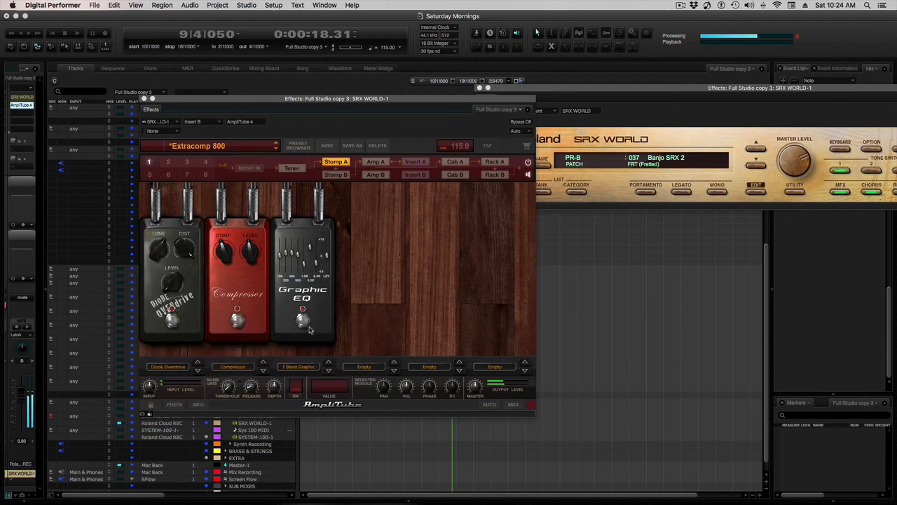